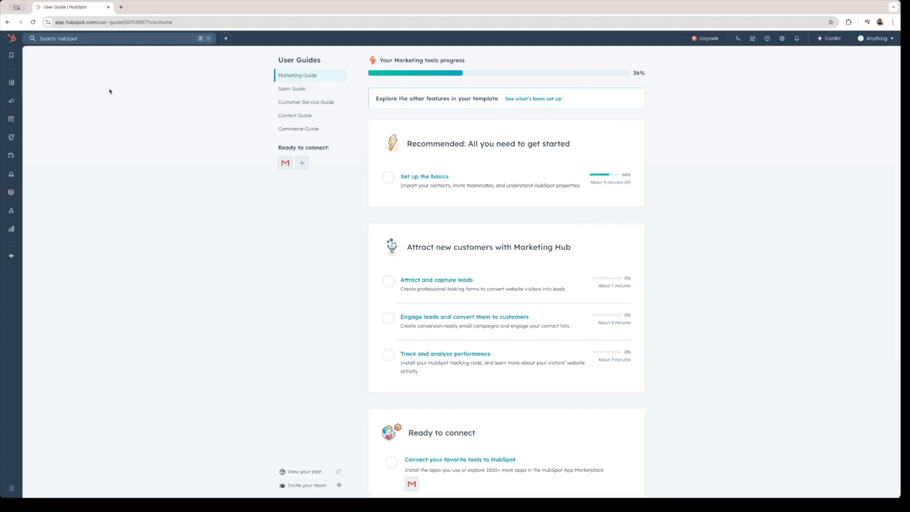
- Open the CRM Contacts list showing the two sample contacts
mouse_move(11, 87)
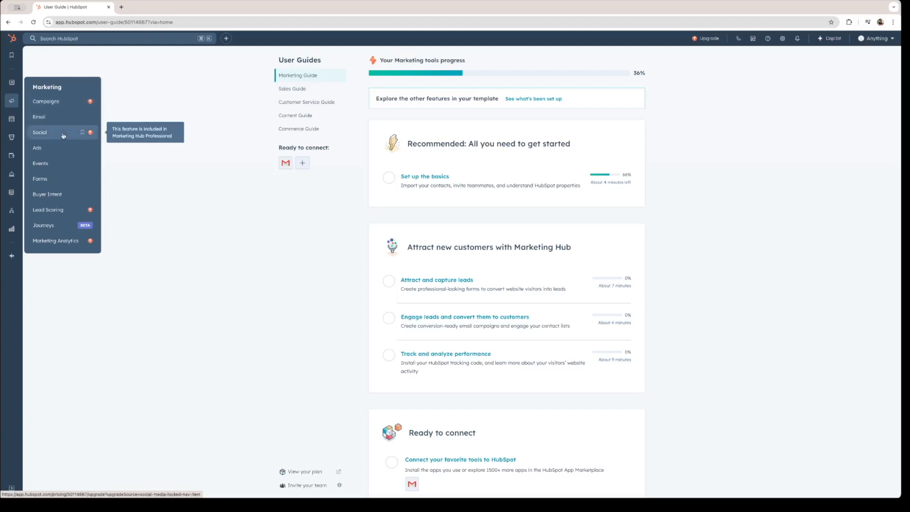
mouse_move(11, 119)
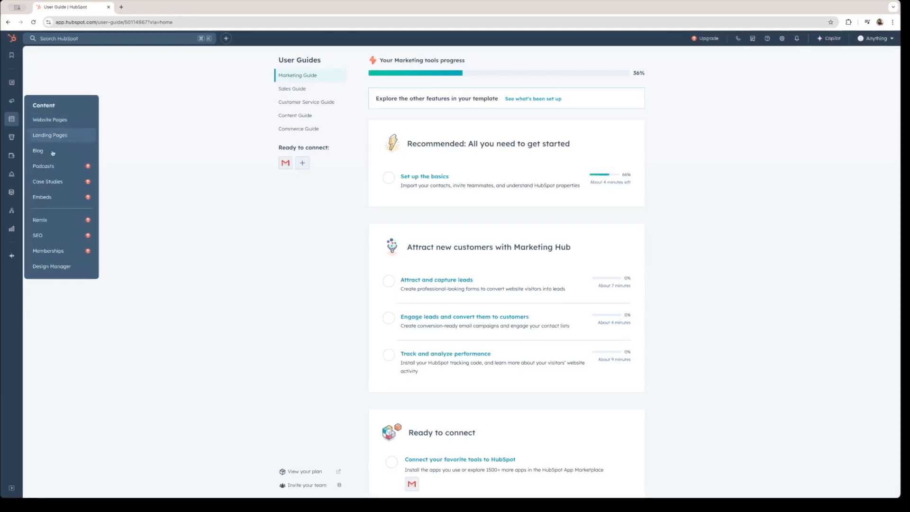
mouse_move(13, 137)
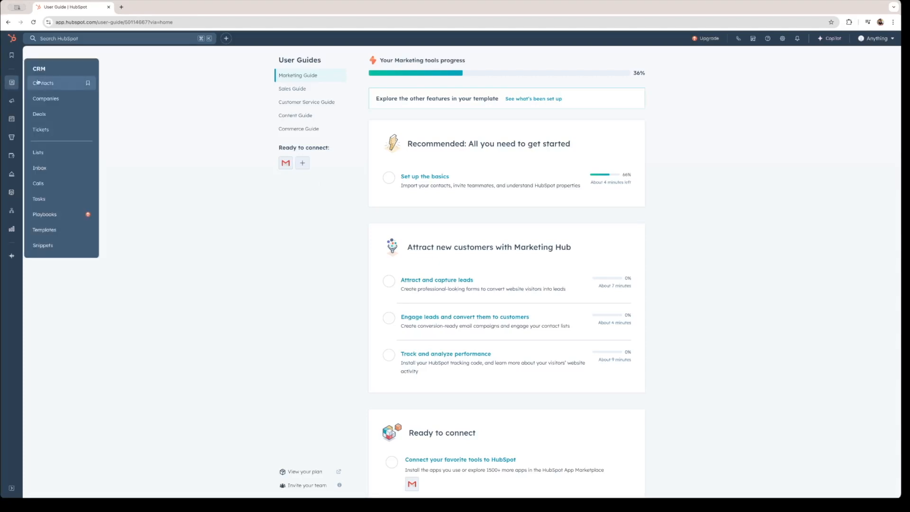
click(36, 83)
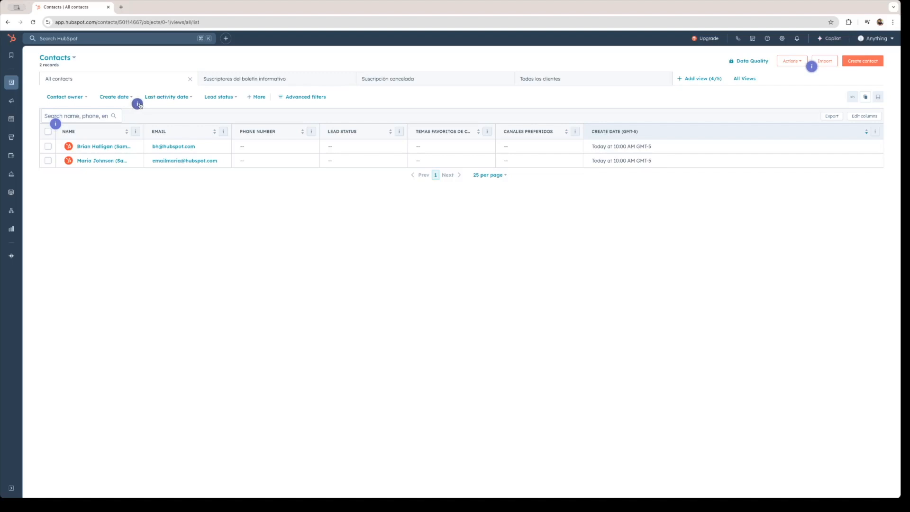
- Step through and dismiss the filters and views tip
click(138, 105)
click(192, 171)
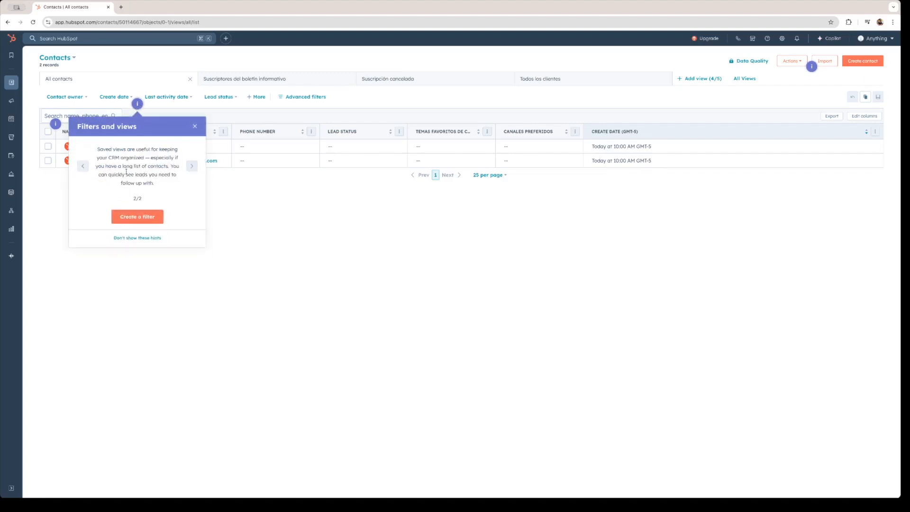
click(194, 126)
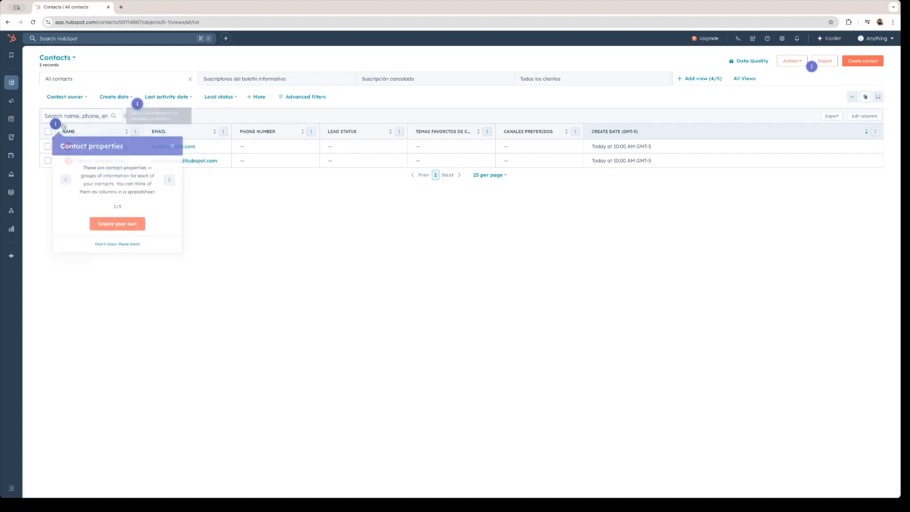
- Read through and close the contact properties tips, then start a new contact
click(171, 184)
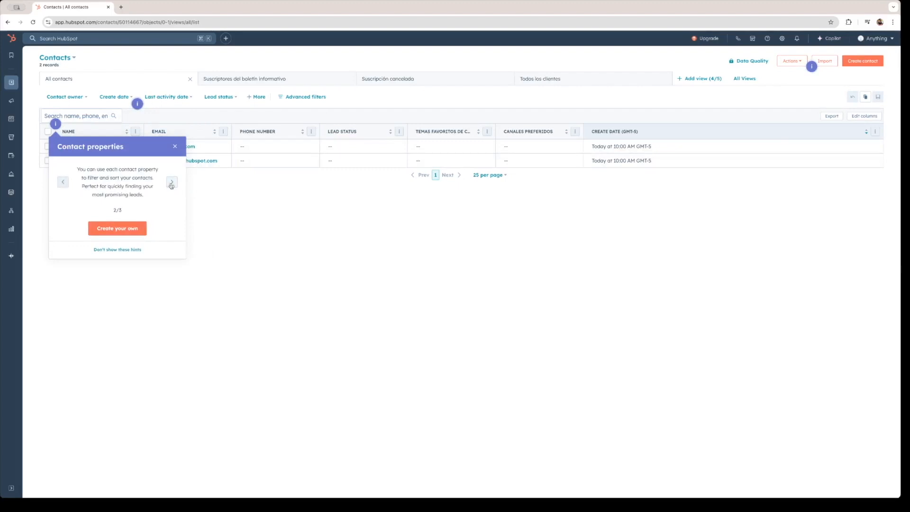
click(171, 184)
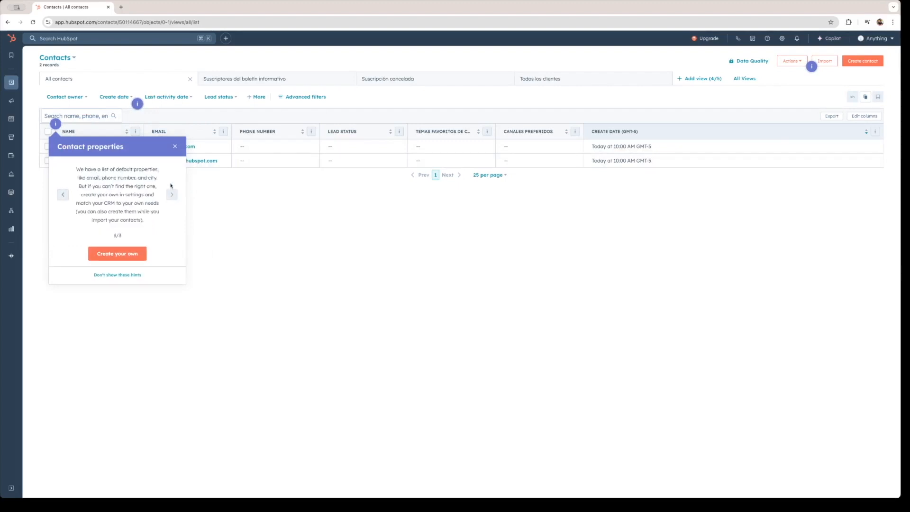
click(175, 146)
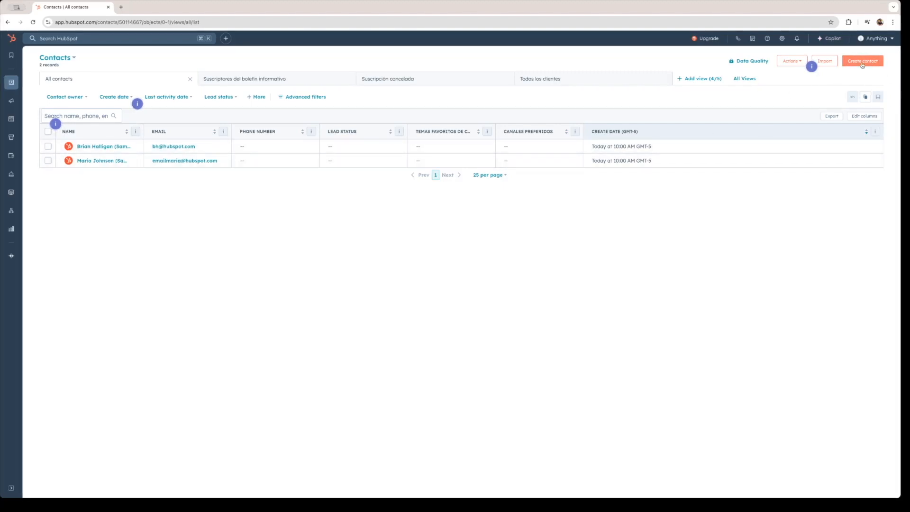
click(863, 65)
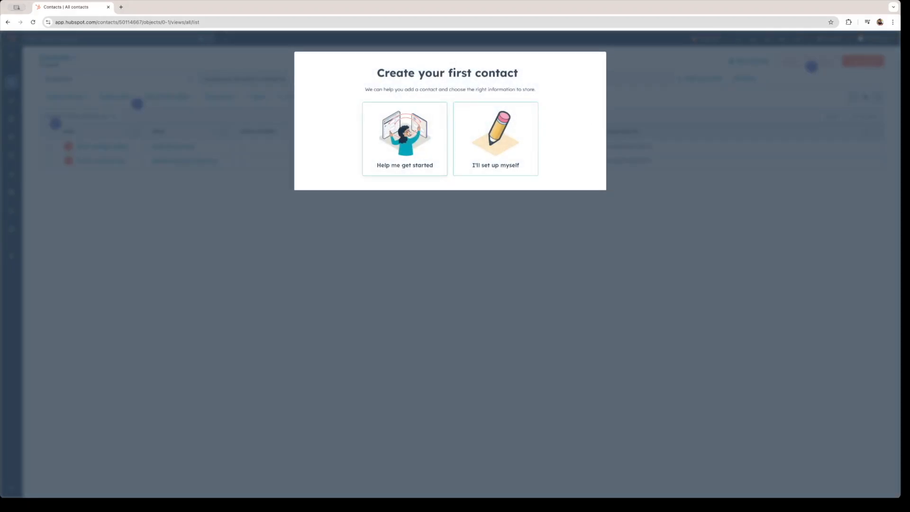
- Choose manual entry and fill in the contact's email, first name and last name
click(509, 151)
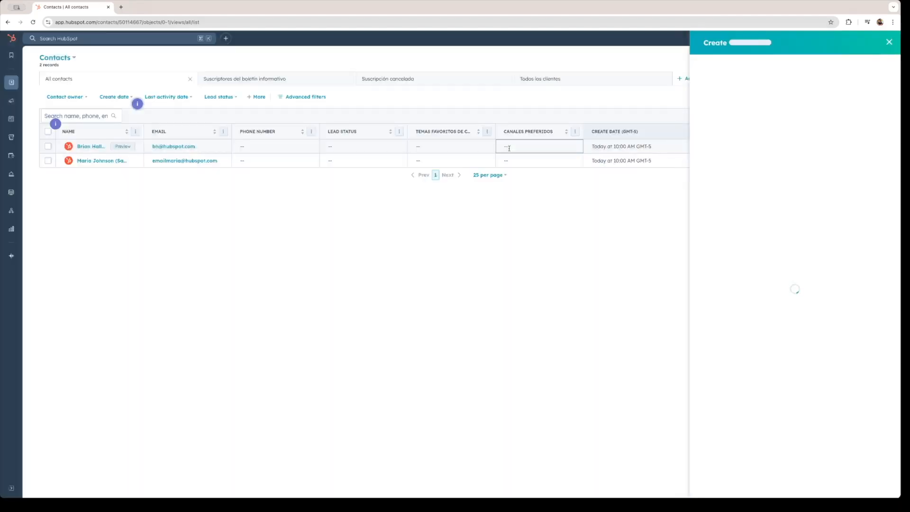
click(735, 126)
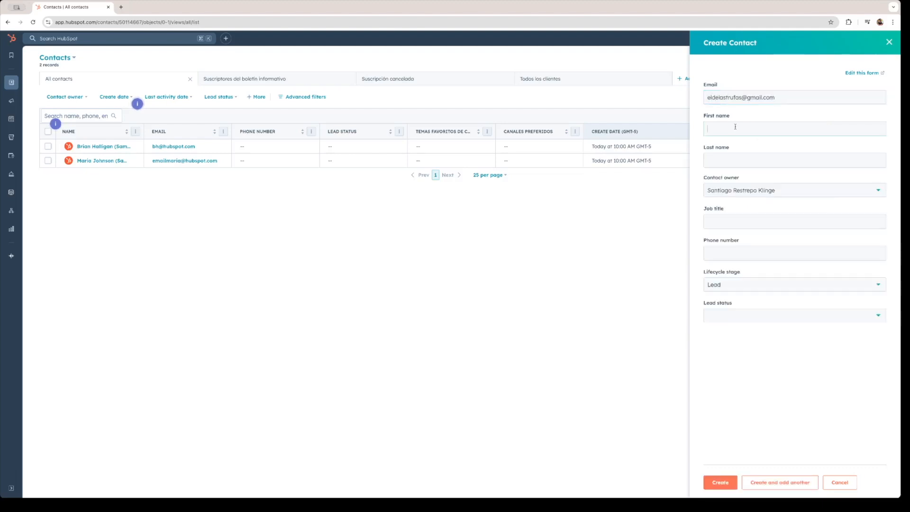
key(Tab)
- Enter the job title and leave the phone number empty
click(755, 223)
text(Holaa)
click(784, 255)
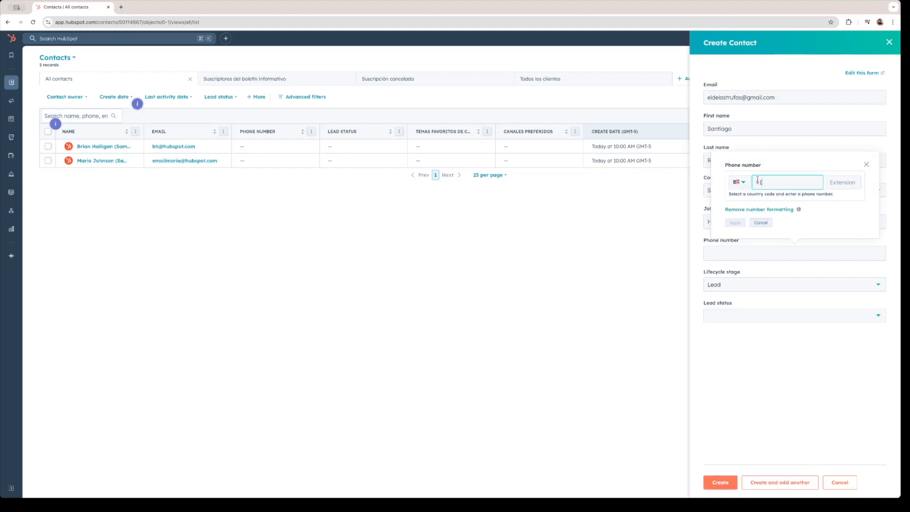
click(739, 182)
scroll(755, 251, down, 4)
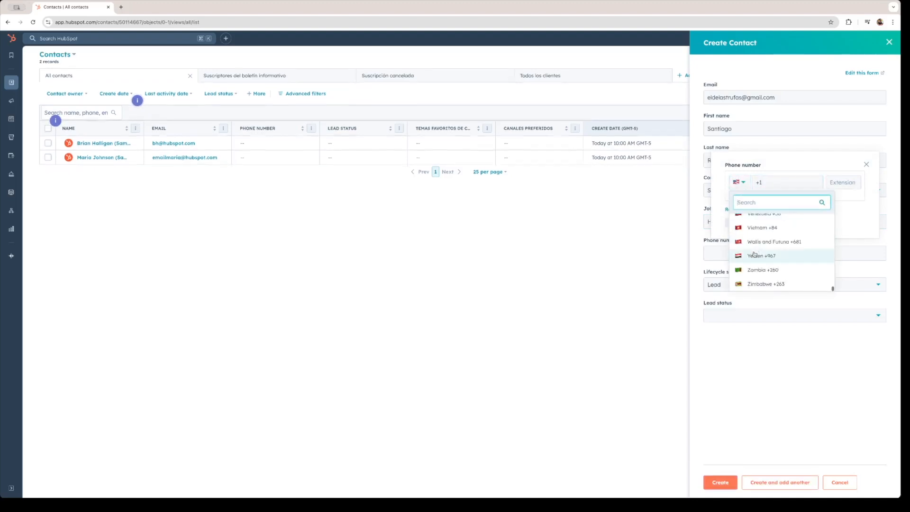
scroll(755, 255, up, 15)
scroll(758, 251, up, 3)
click(867, 165)
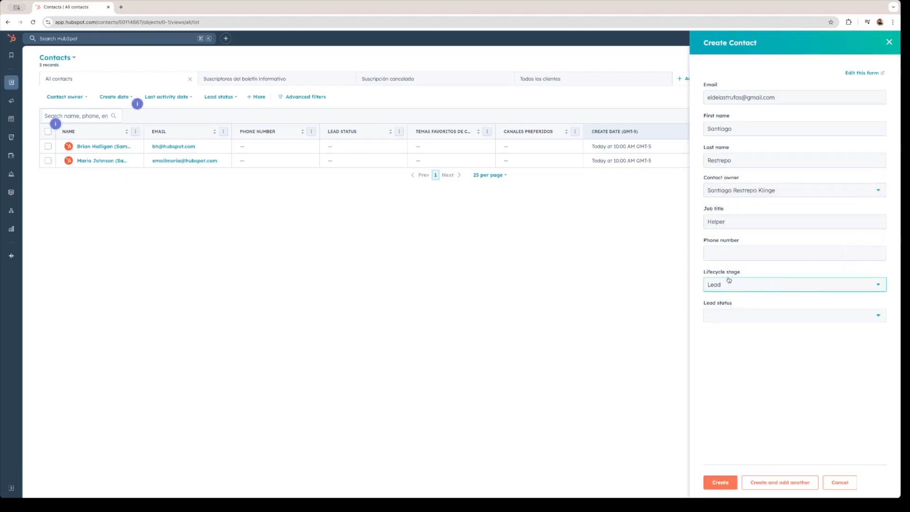
- Keep lifecycle stage Lead, leave lead status blank, create the contact and return to Contacts
click(748, 284)
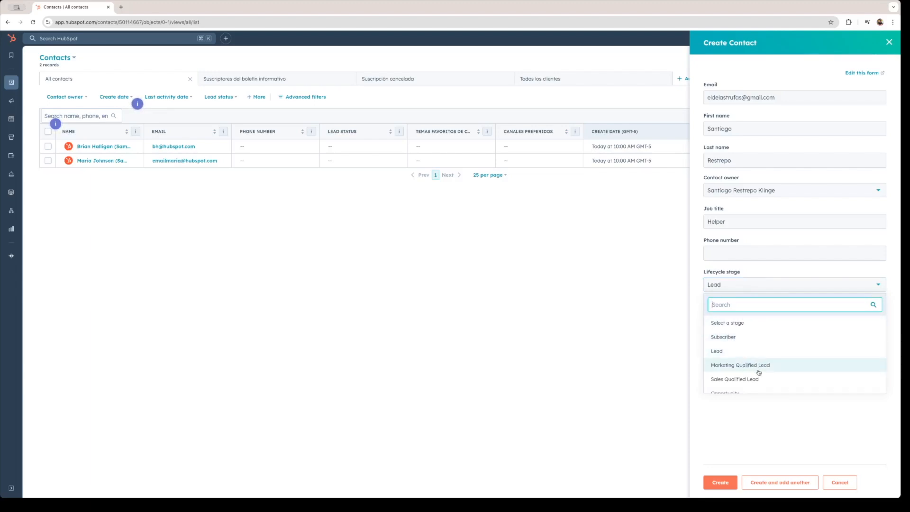
scroll(751, 372, down, 2)
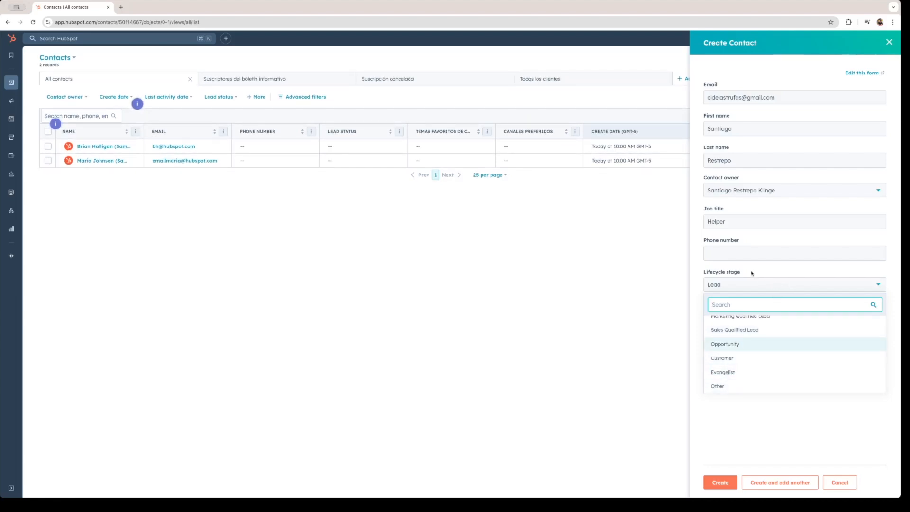
click(765, 429)
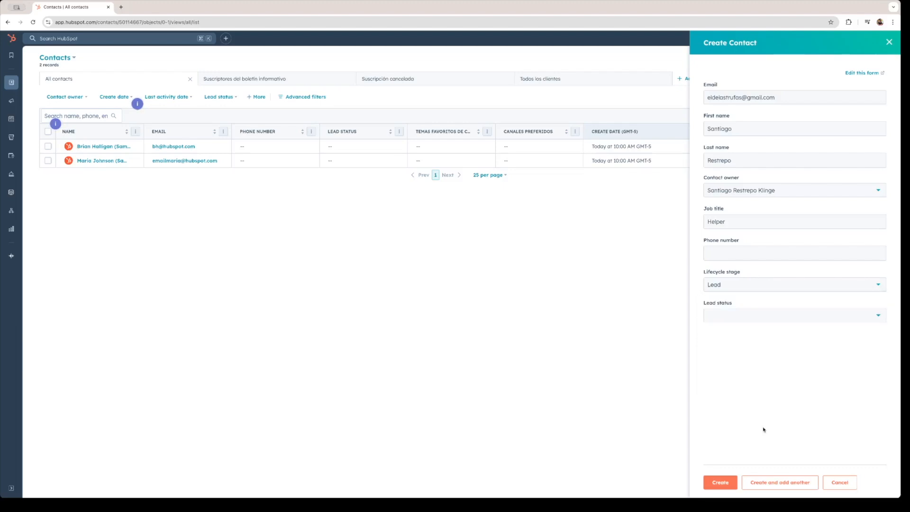
click(759, 315)
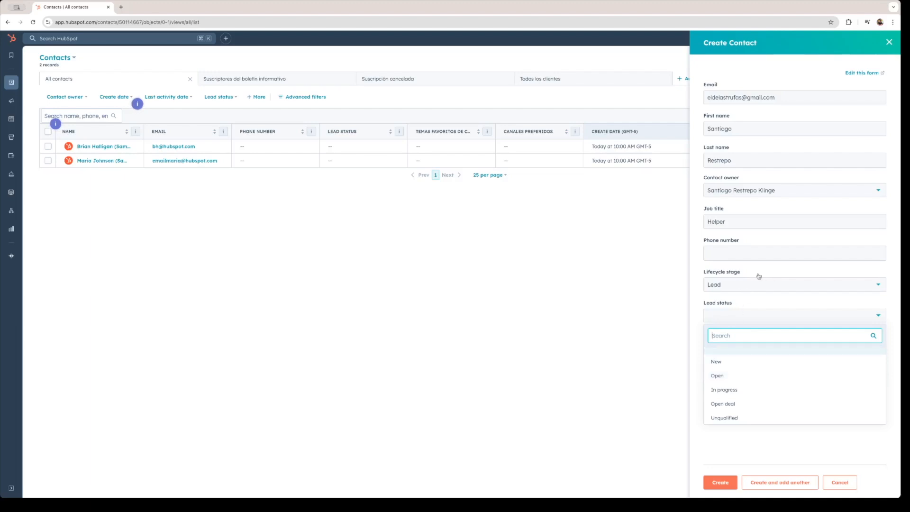
click(746, 305)
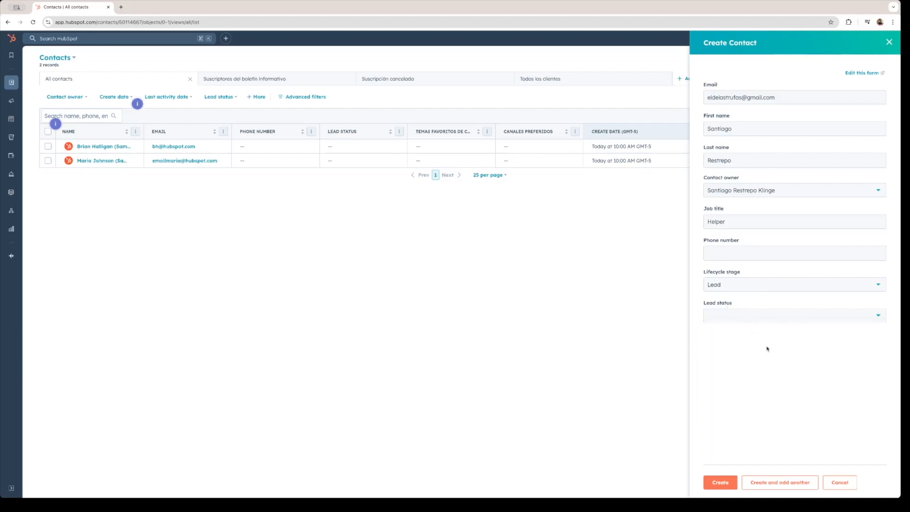
click(721, 483)
mouse_move(14, 86)
click(60, 90)
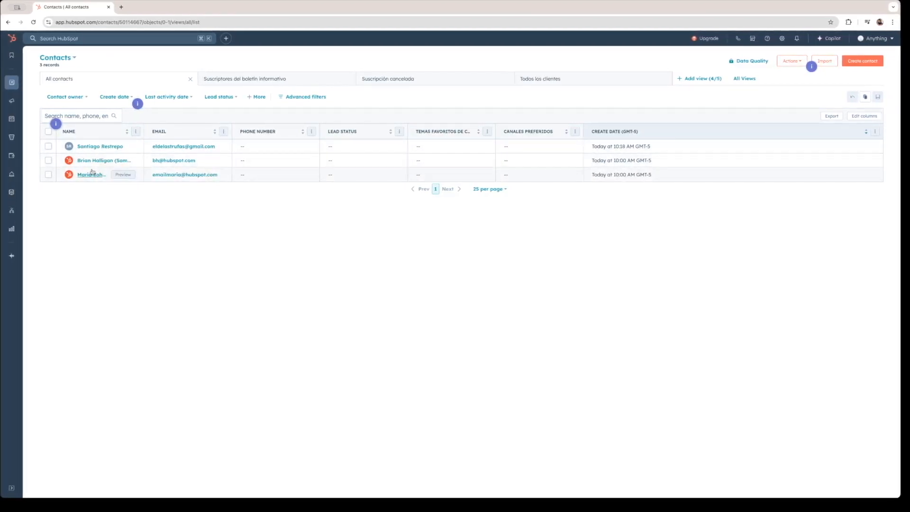
- Go to Import on the Contacts page and show the Sync an app list
click(826, 64)
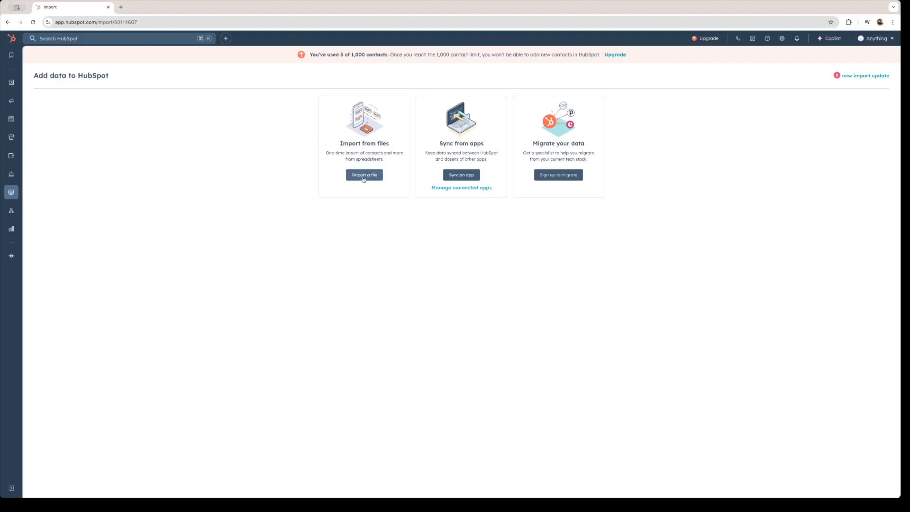
click(464, 176)
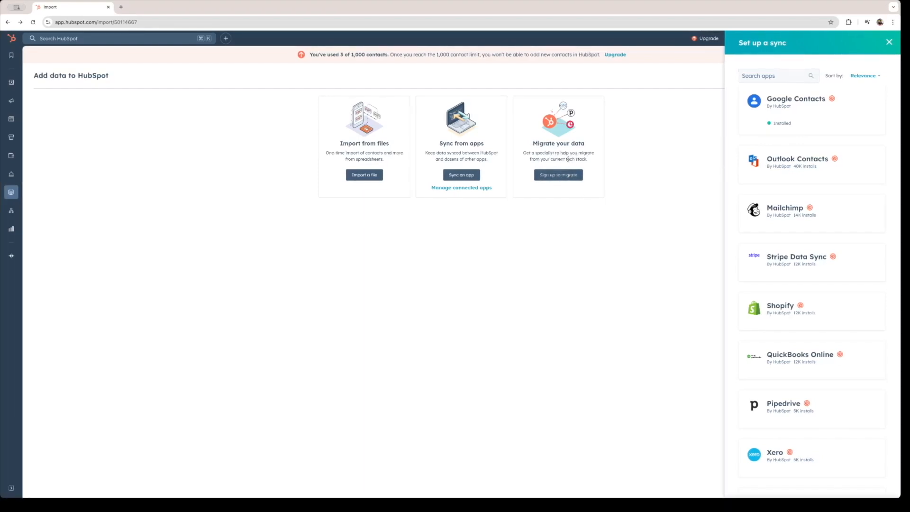
- Open Google Contacts under Manage apps and start setting up a new contact sync
click(806, 116)
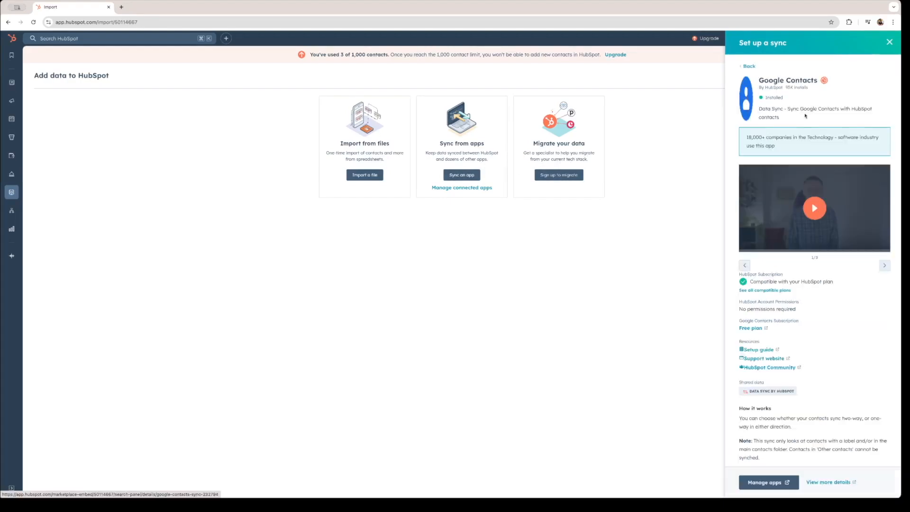
click(769, 482)
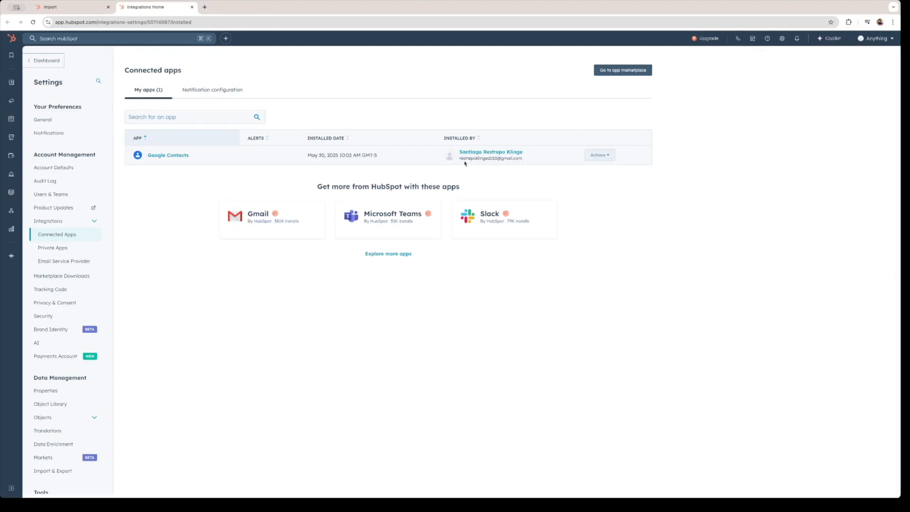
click(183, 156)
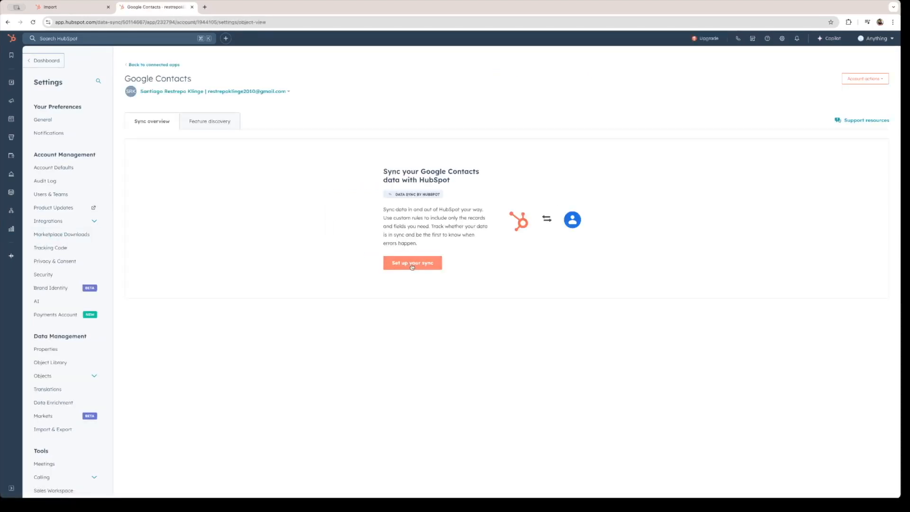
click(430, 265)
- Keep Contacts as the object on both the Google Contacts and HubSpot sides, and sync all contacts
click(392, 150)
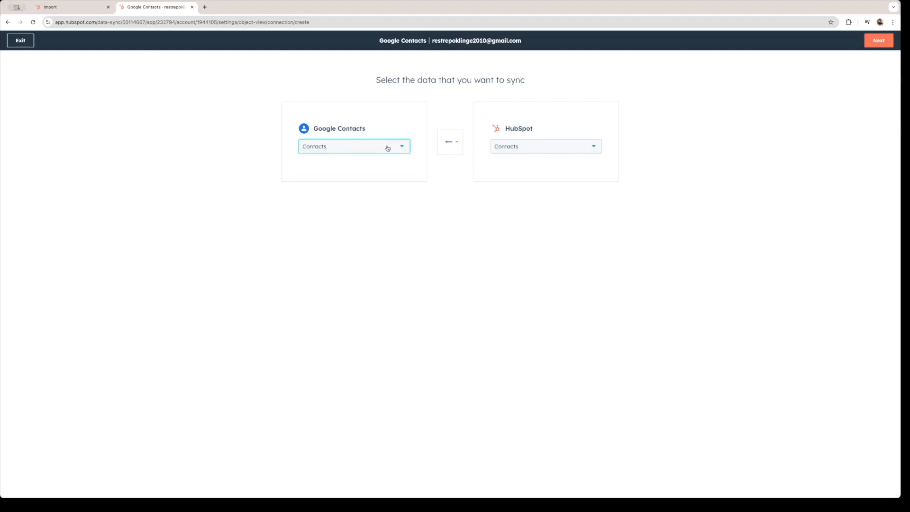
click(383, 147)
click(385, 149)
click(362, 151)
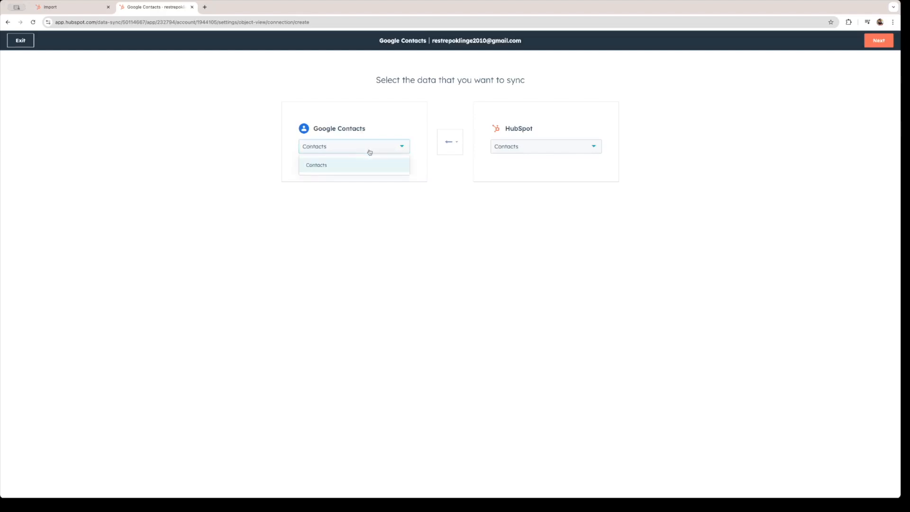
click(370, 150)
click(554, 155)
click(521, 151)
click(521, 150)
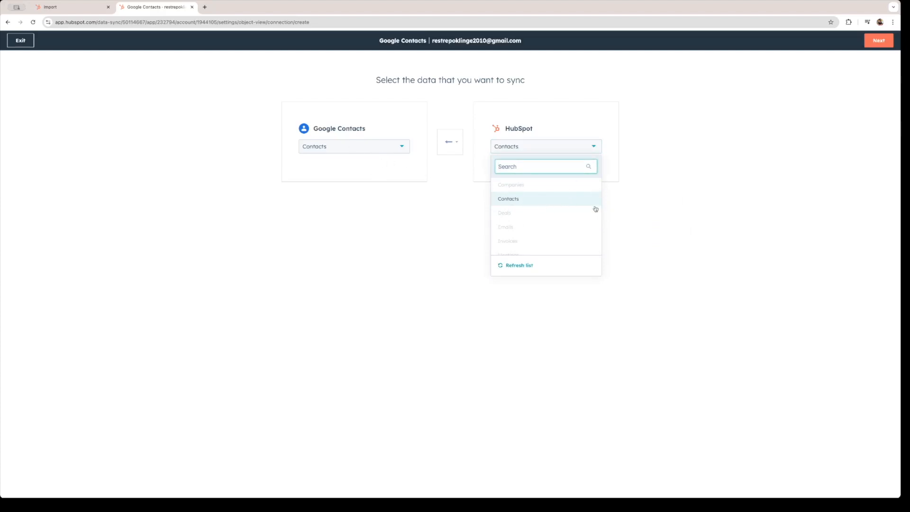
mouse_move(513, 229)
scroll(541, 216, up, 2)
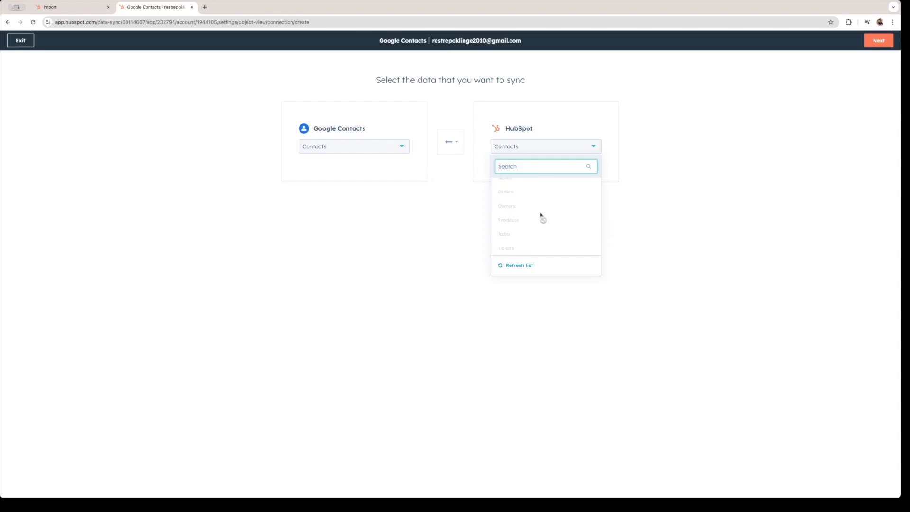
click(433, 205)
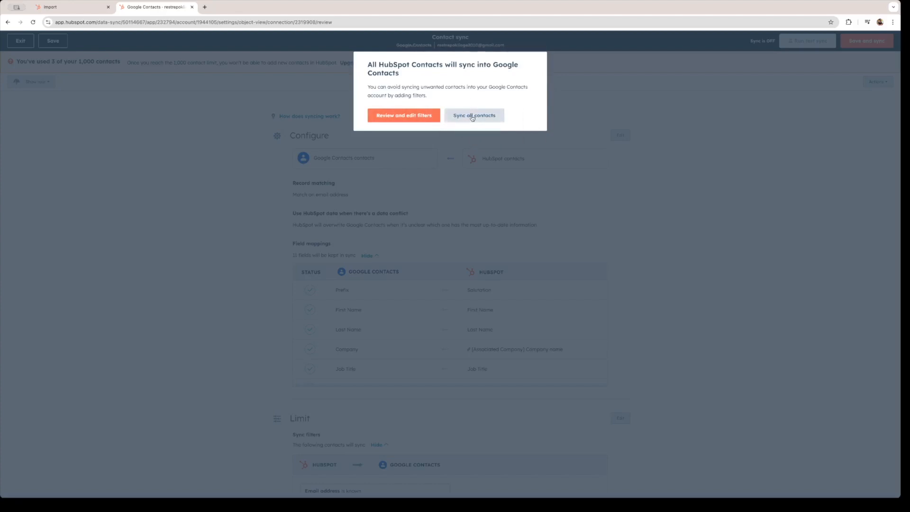
click(467, 116)
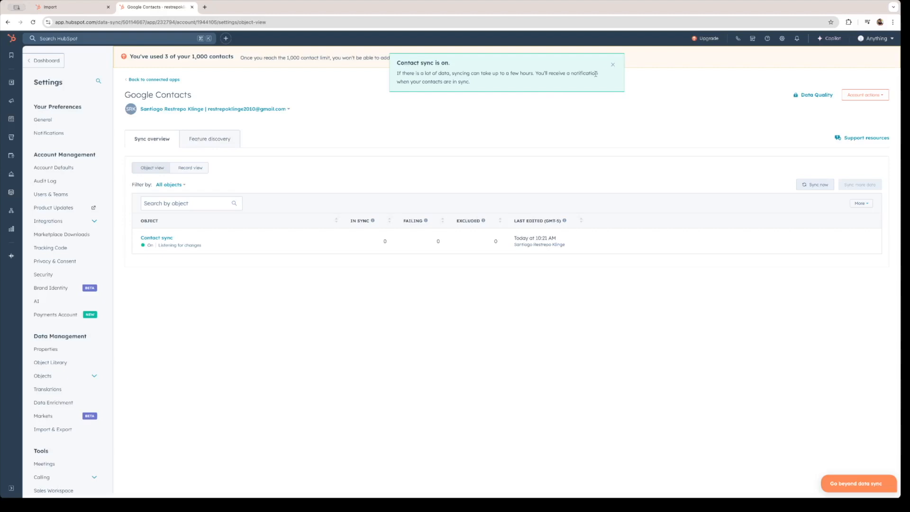
- Dismiss the sync notification and view the three contacts currently in sync
click(613, 65)
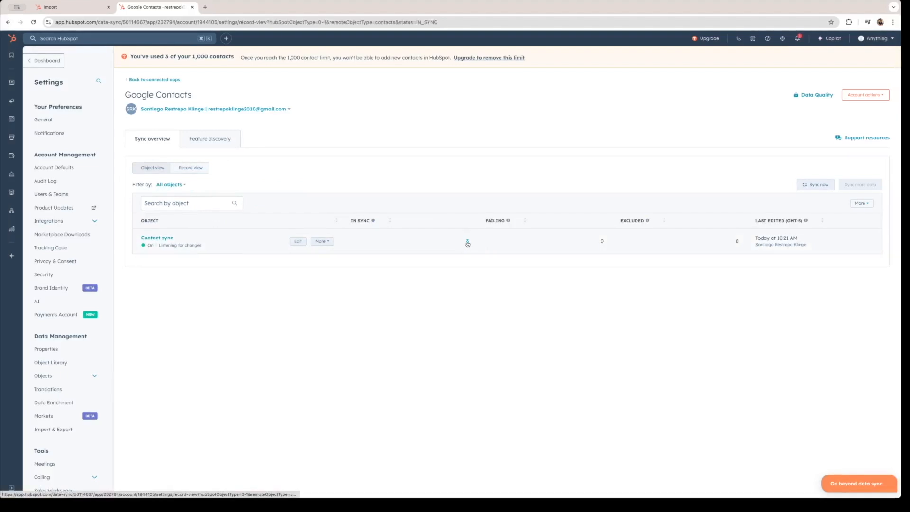
click(467, 241)
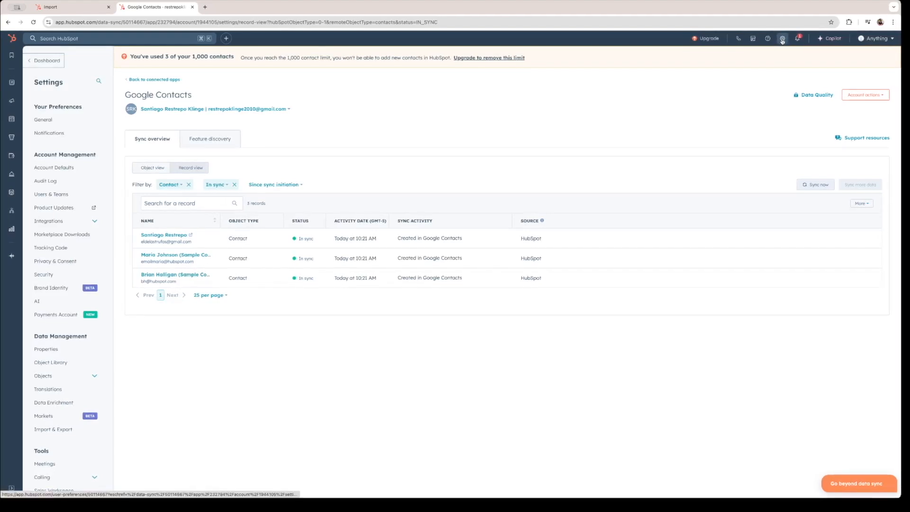
scroll(67, 313, down, 2)
- Review the Deals Sales Pipeline's seven stages and probabilities, Appointment Scheduled through Closed Lost
click(63, 305)
click(45, 359)
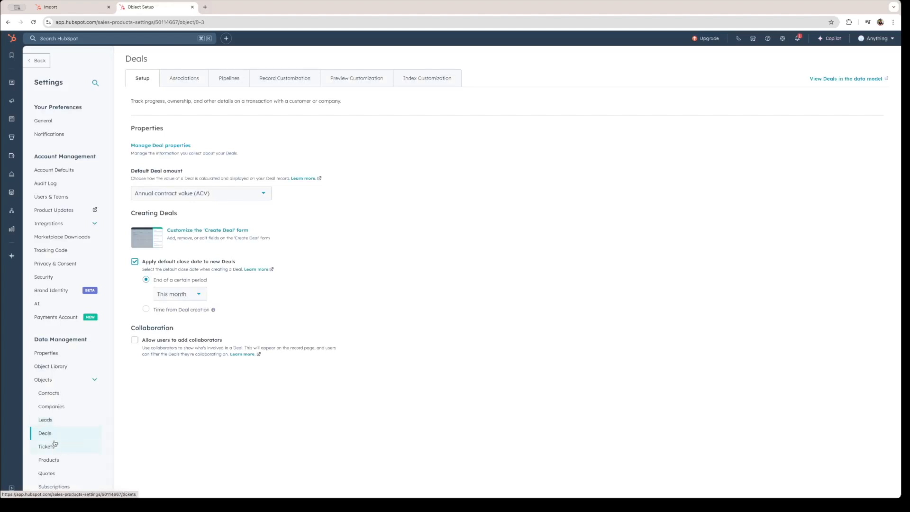
click(71, 433)
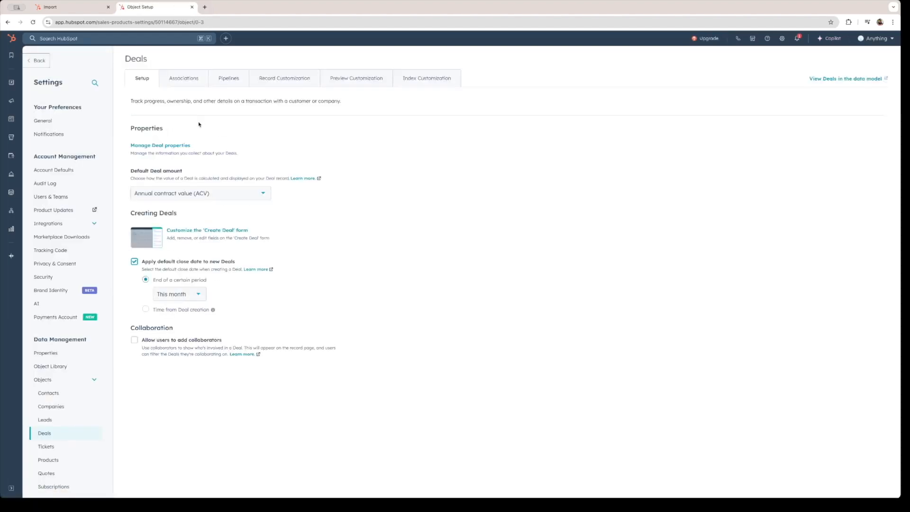
click(230, 79)
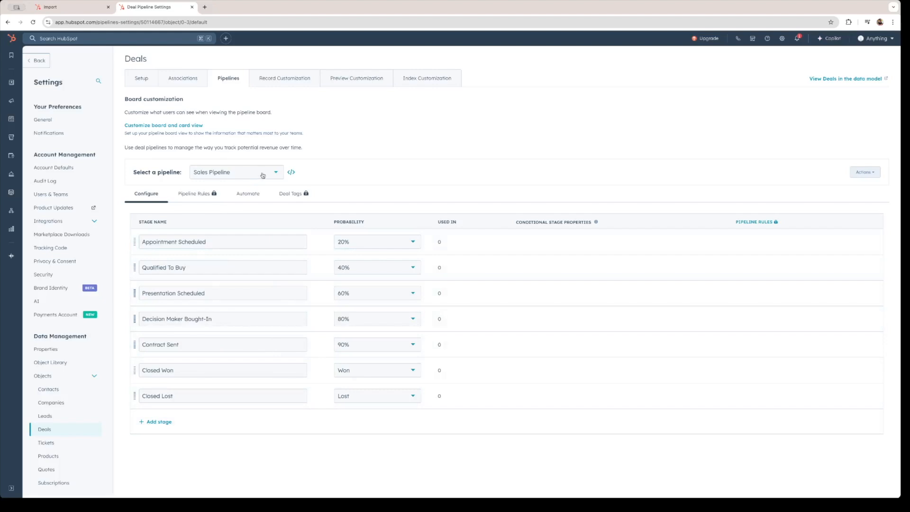
click(278, 174)
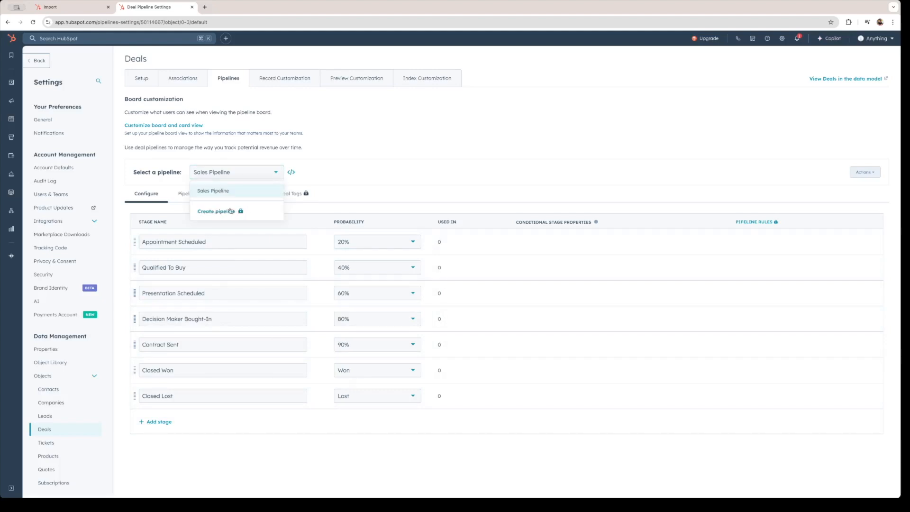
click(228, 211)
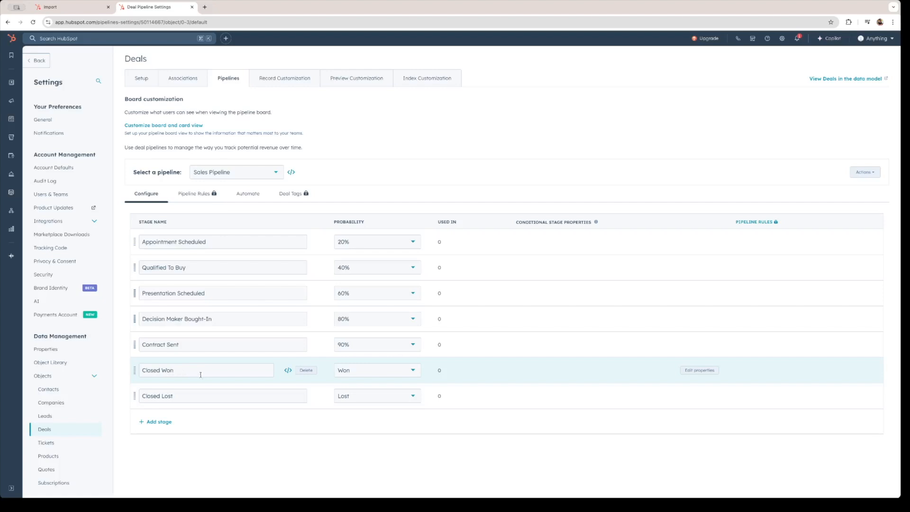
scroll(52, 350, down, 2)
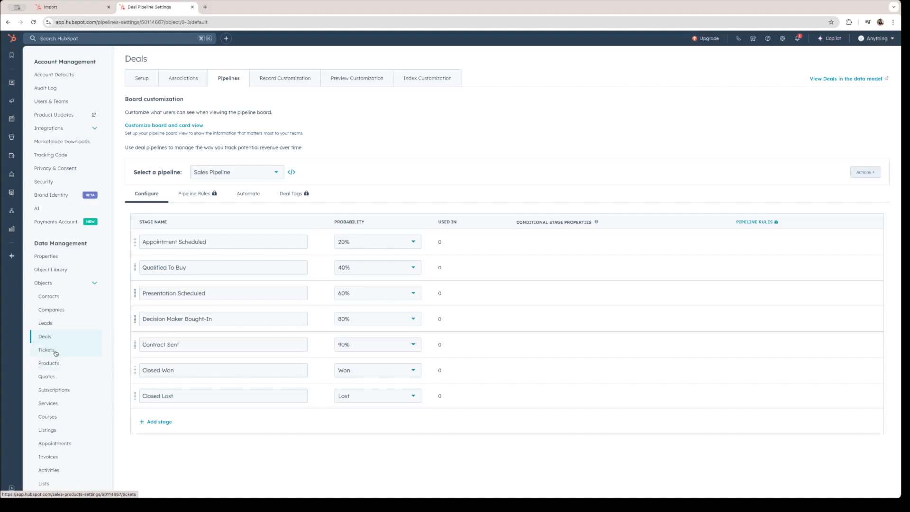
- Review the Tickets Support Pipeline statuses: New, Waiting on contact, Waiting on us, Closed
click(55, 353)
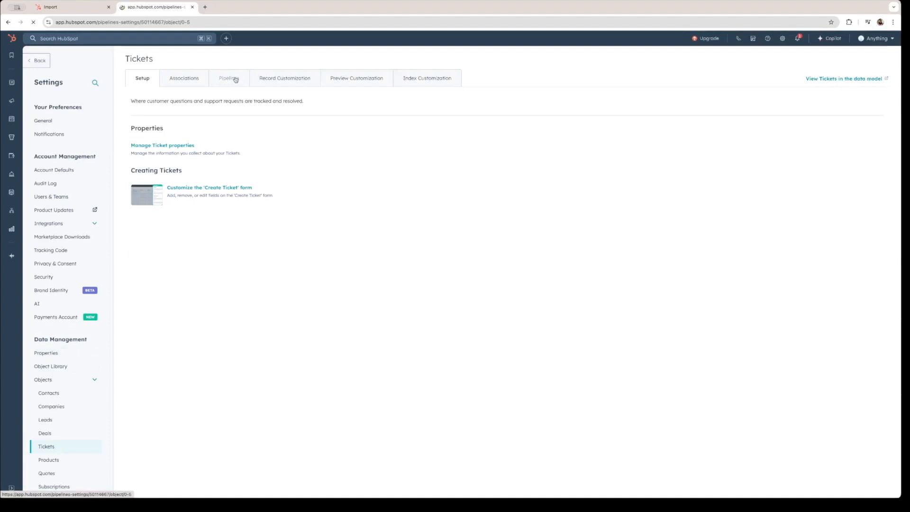
click(236, 80)
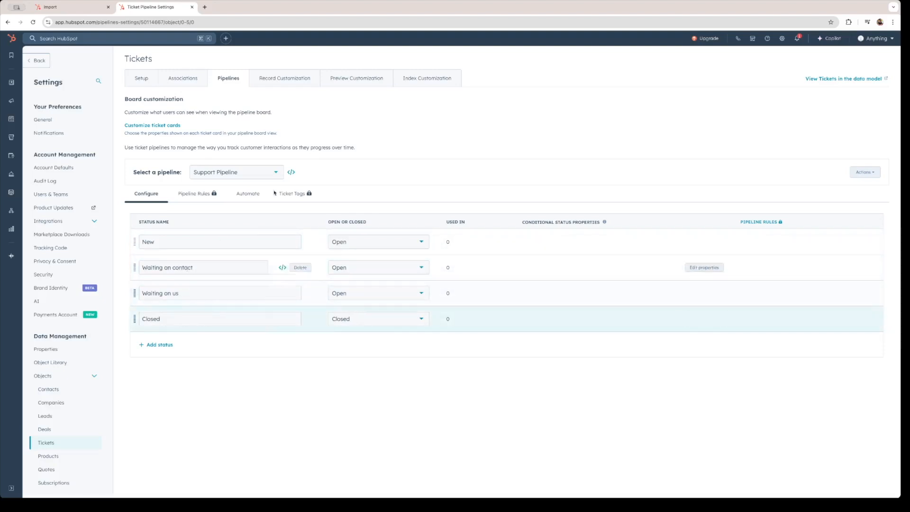
click(278, 175)
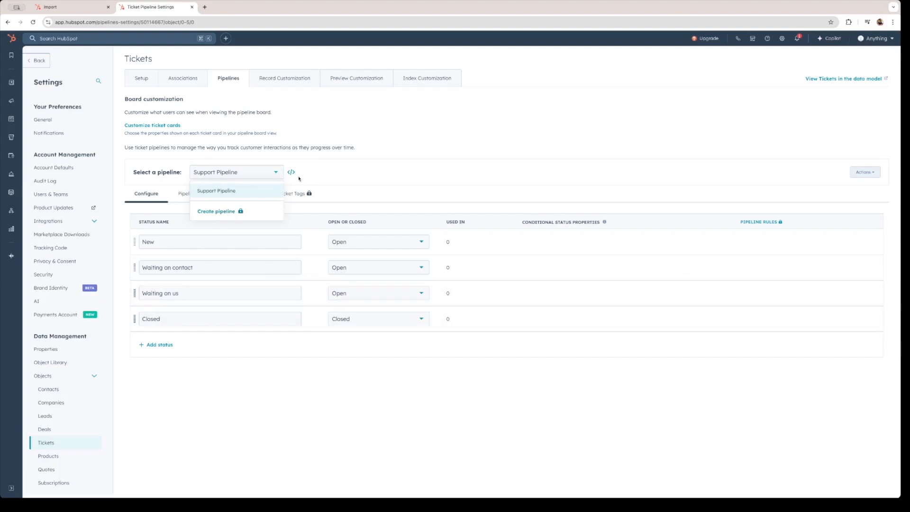
click(333, 182)
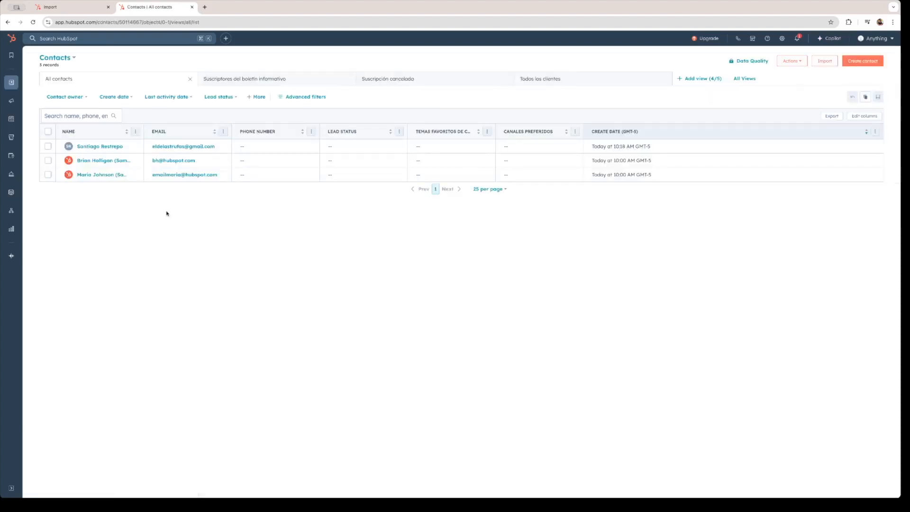
- Open the new contact's record and highlight its create date, Lead stage and absence of companies
click(87, 147)
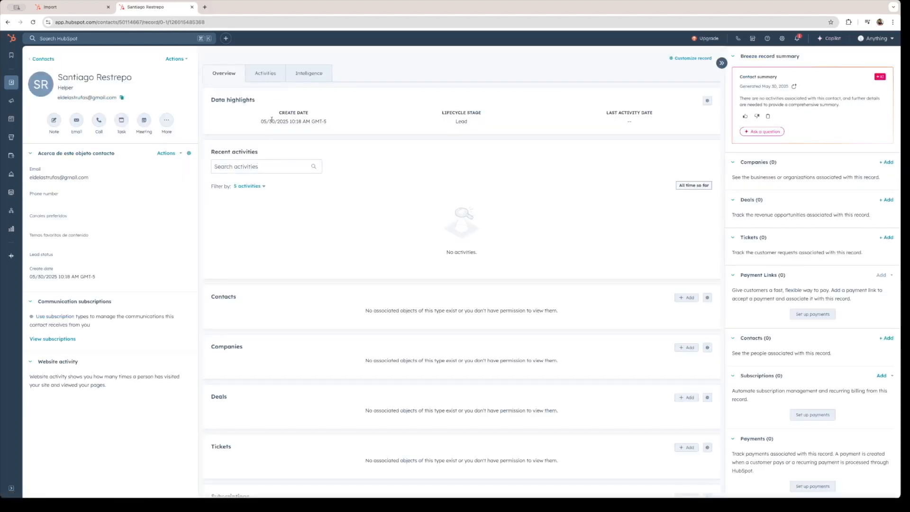
drag(279, 113, 339, 127)
click(342, 128)
drag(443, 112, 474, 123)
click(475, 122)
drag(366, 361, 559, 364)
click(564, 365)
- Ask Copilot 'what is the deal stage in?' about this contact
click(766, 132)
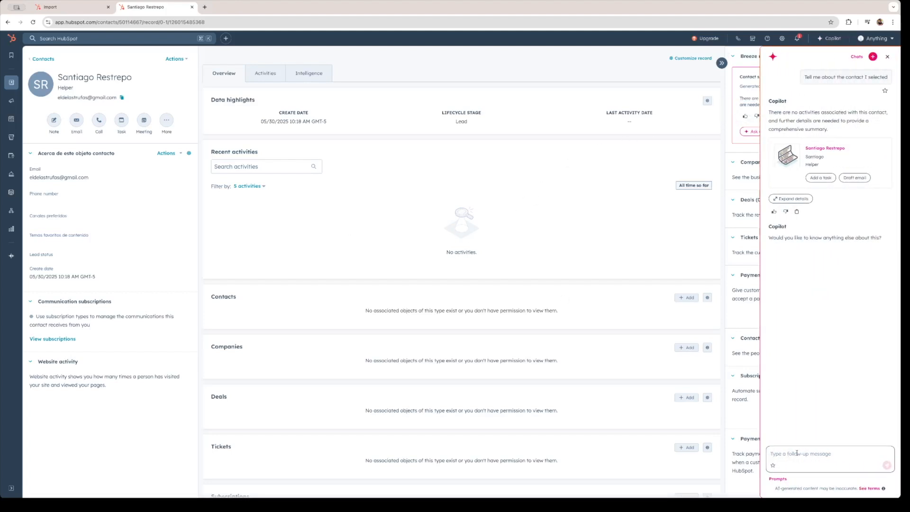
text(what is the deal stage in?)
key(Return)
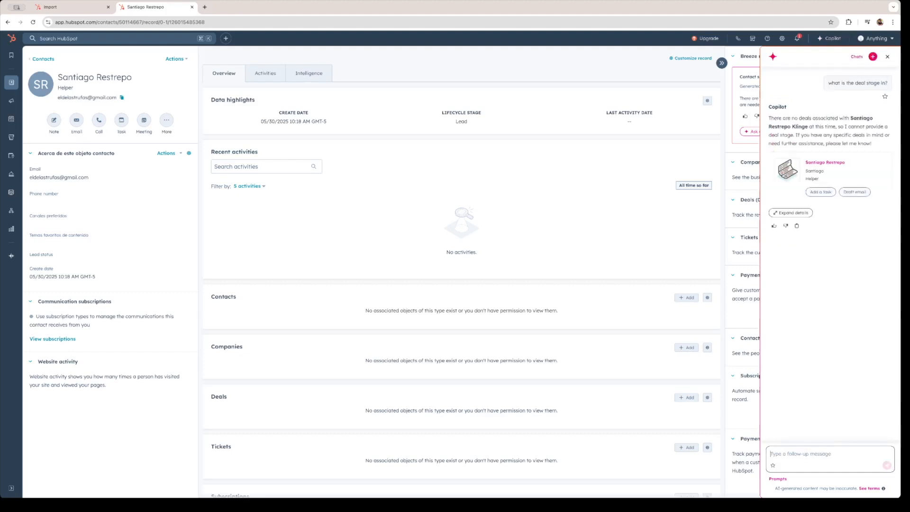